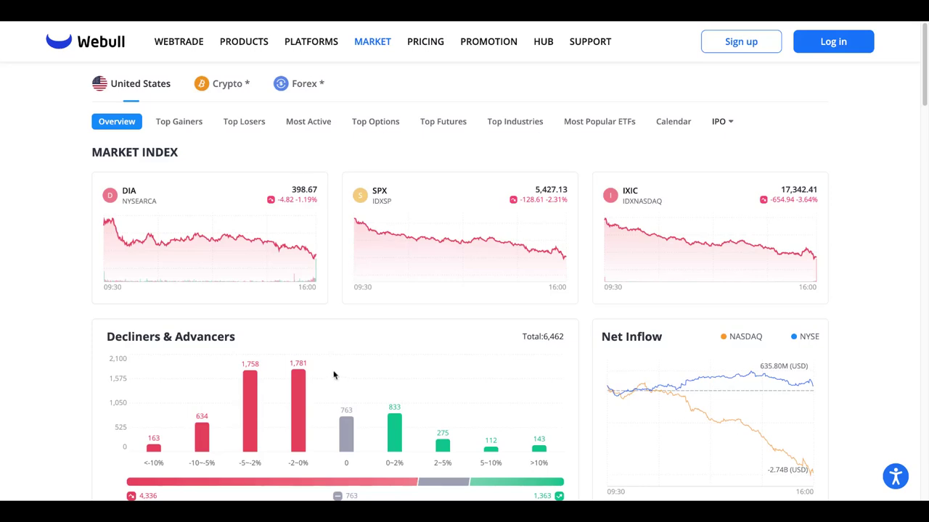
# Switch Webull to the pre-market Top Gainers list, led by NUZE at +378.66%
pyautogui.scroll(-7, 334, 375)
pyautogui.scroll(7, 333, 376)
pyautogui.scroll(-1, 851, 260)
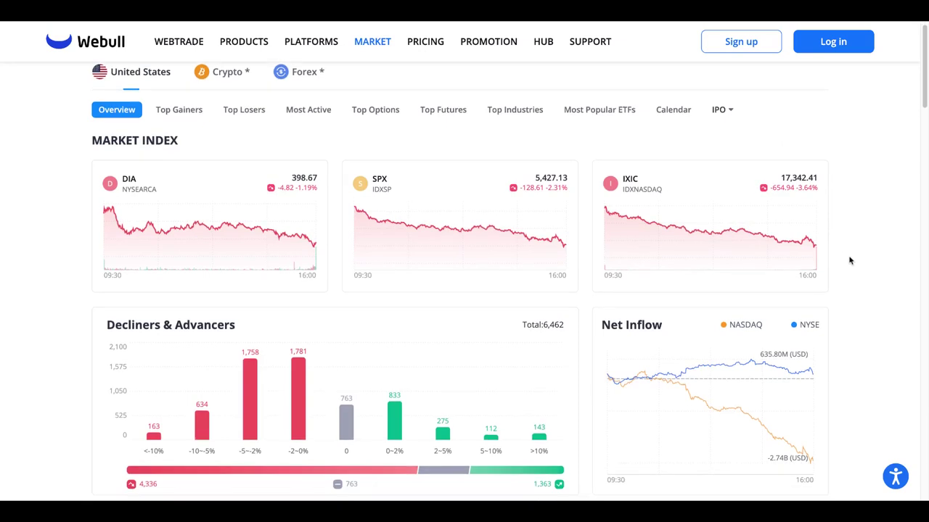
pyautogui.scroll(1, 841, 250)
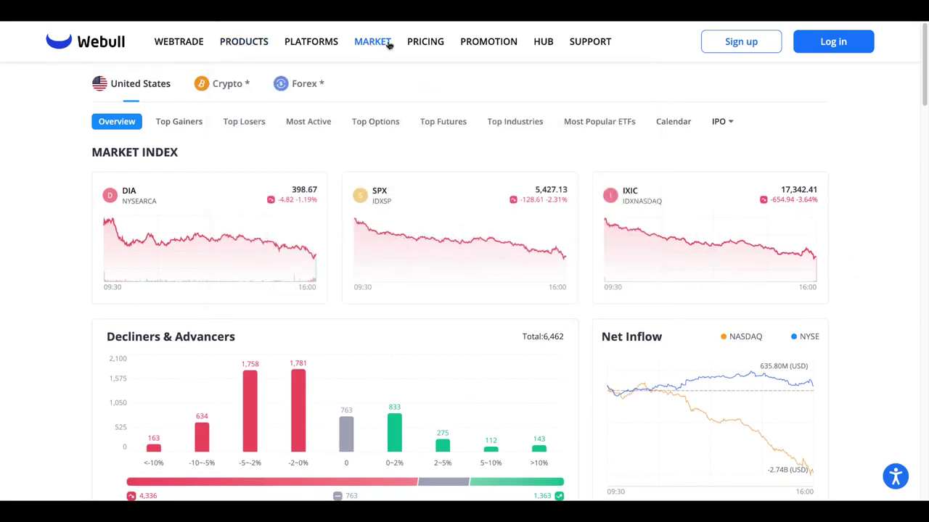
pyautogui.click(177, 125)
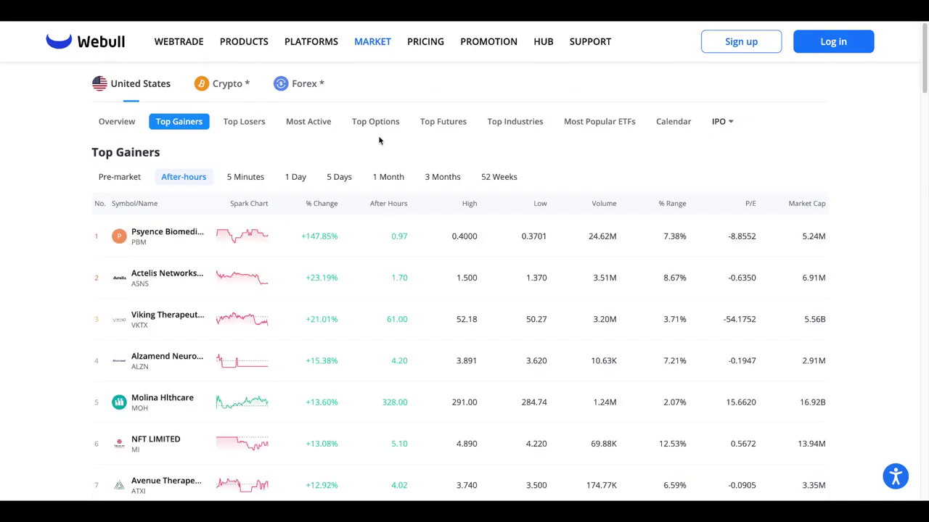
pyautogui.click(122, 180)
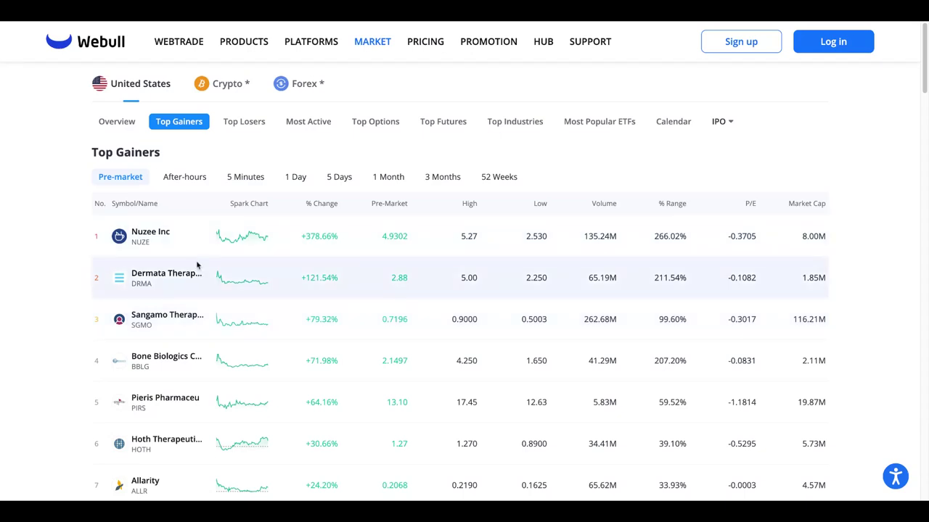
pyautogui.scroll(-1, 281, 256)
pyautogui.scroll(1, 282, 257)
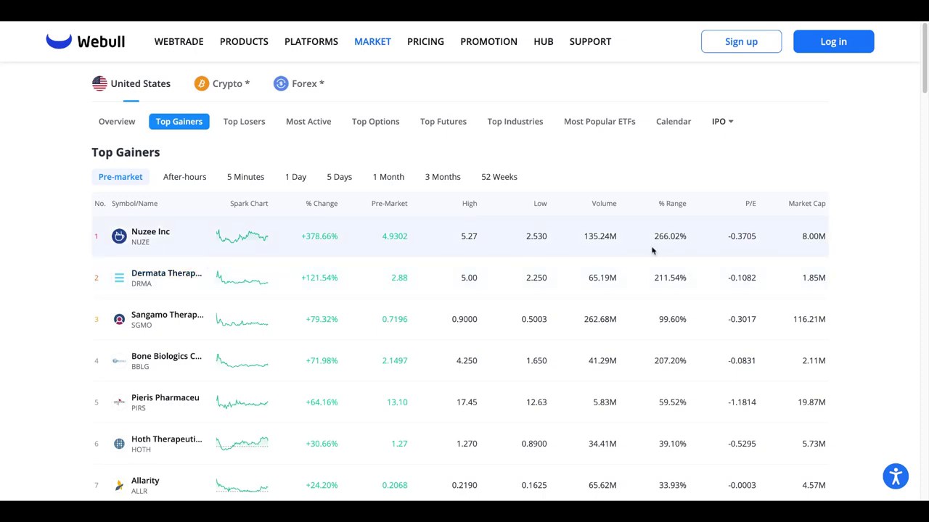
pyautogui.moveTo(627, 238); pyautogui.dragTo(584, 236)
pyautogui.click(643, 245)
pyautogui.moveTo(526, 236); pyautogui.dragTo(549, 240)
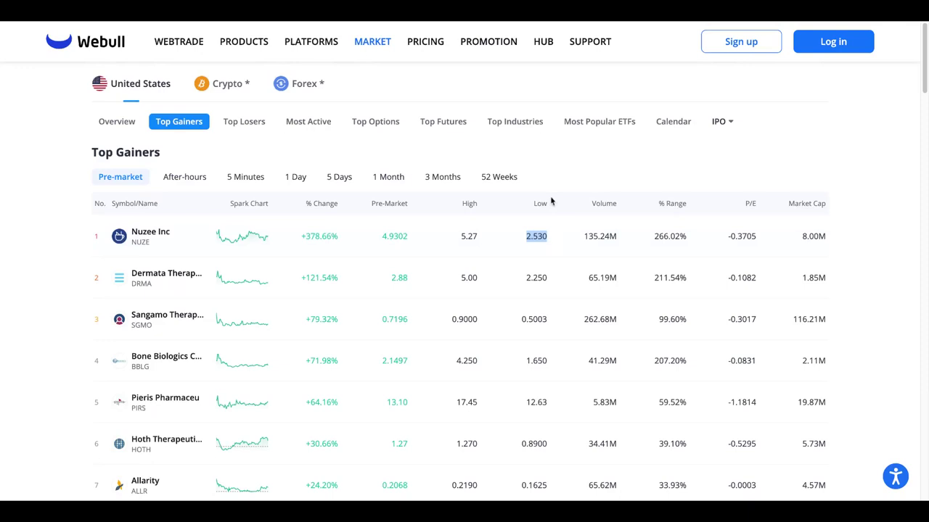
pyautogui.moveTo(630, 229); pyautogui.dragTo(587, 233)
pyautogui.click(829, 141)
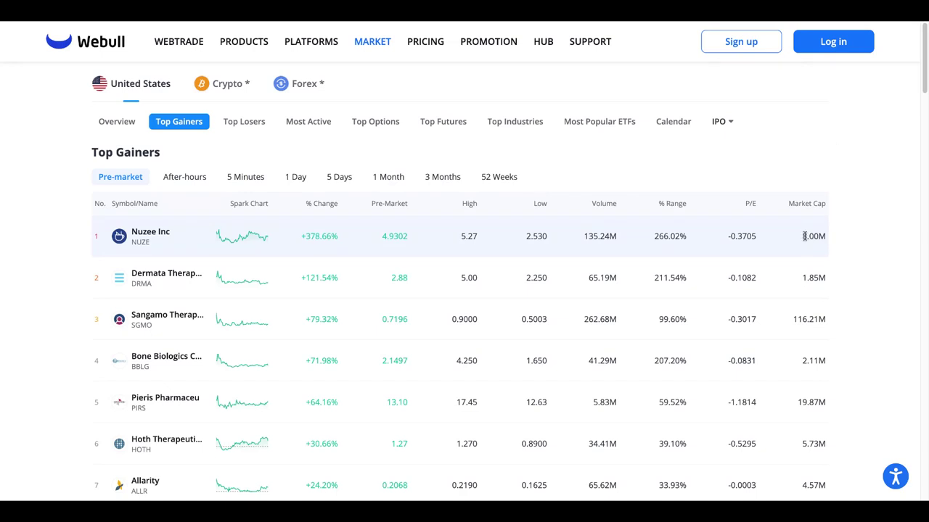
pyautogui.moveTo(803, 236); pyautogui.dragTo(827, 240)
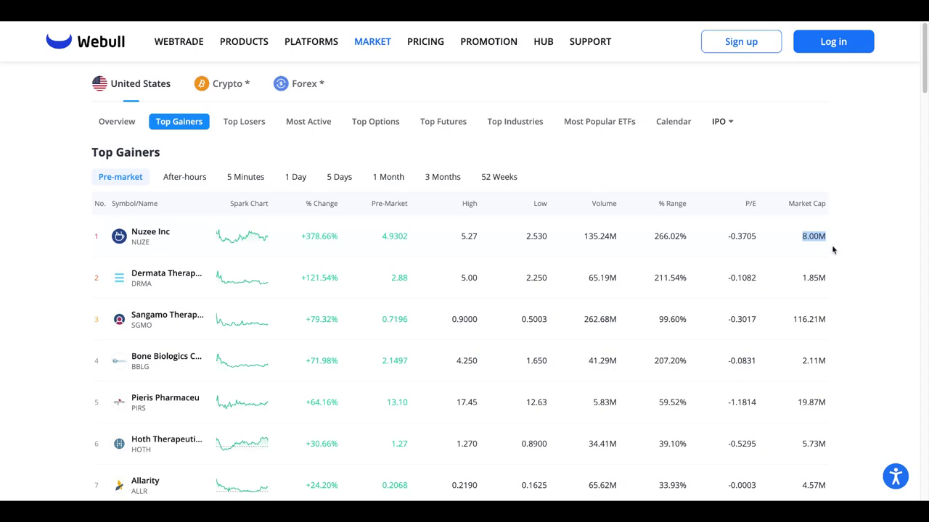
pyautogui.click(845, 243)
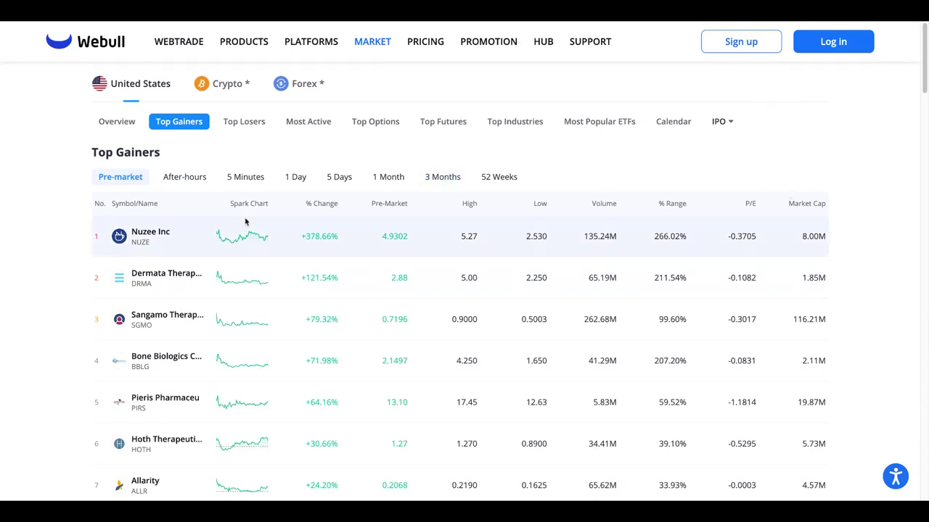
# Scroll through the Webull Top Gainers list to locate Nuzee Inc (NUZE)
pyautogui.scroll(-3, 255, 361)
pyautogui.scroll(3, 254, 321)
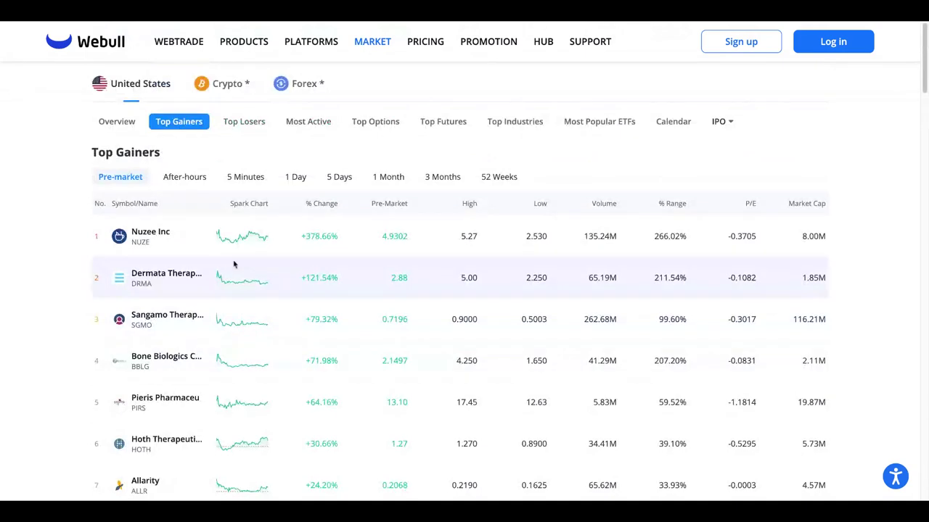
pyautogui.scroll(-3, 275, 330)
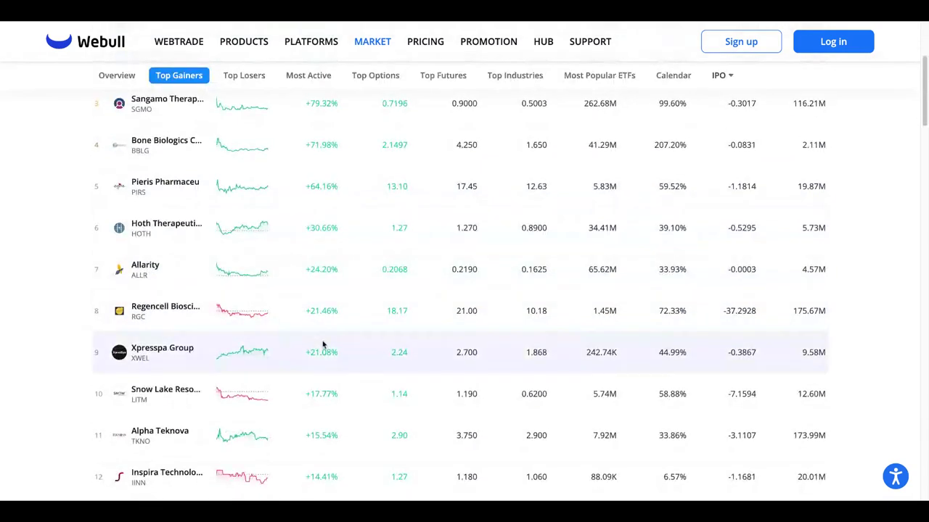
pyautogui.scroll(-5, 329, 356)
pyautogui.scroll(8, 316, 355)
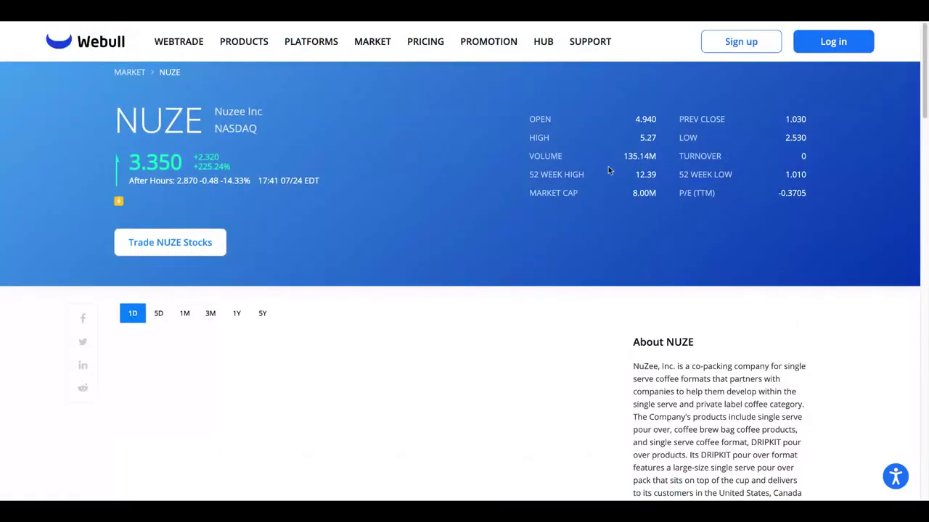
pyautogui.moveTo(528, 119); pyautogui.dragTo(805, 116)
pyautogui.click(818, 132)
pyautogui.click(821, 143)
pyautogui.moveTo(637, 123); pyautogui.dragTo(706, 204)
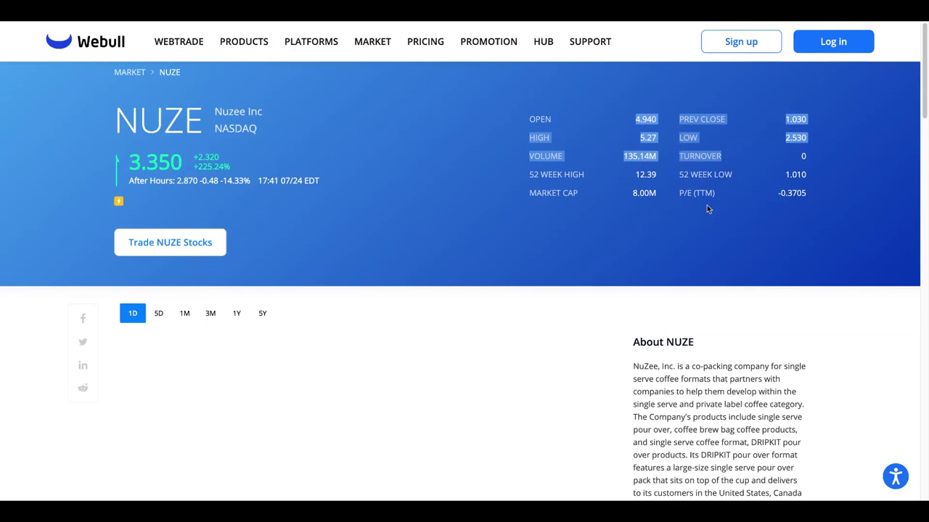
pyautogui.click(737, 223)
pyautogui.scroll(-1, 699, 230)
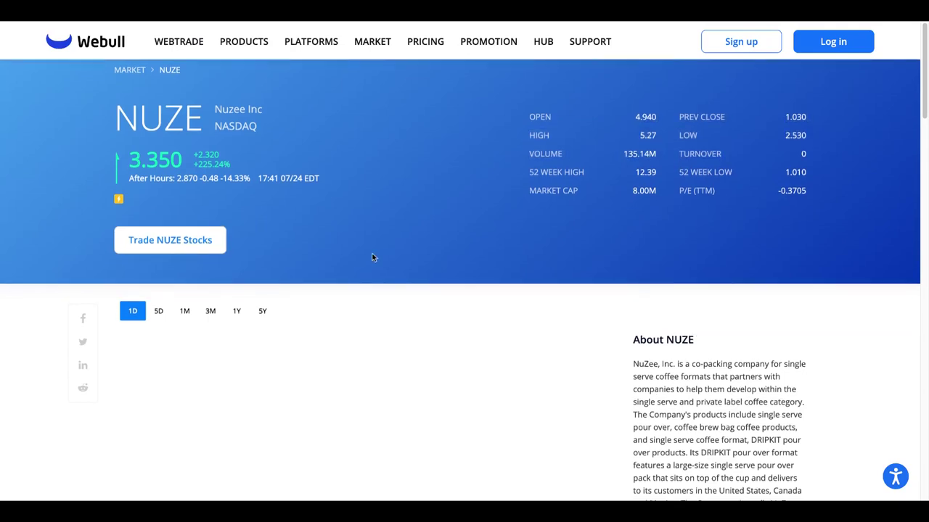
pyautogui.scroll(-6, 365, 344)
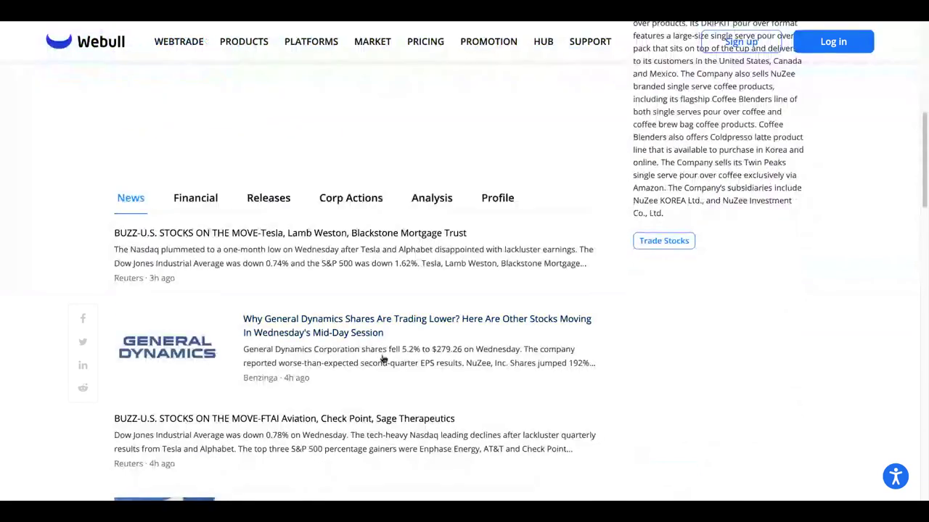
pyautogui.scroll(6, 665, 315)
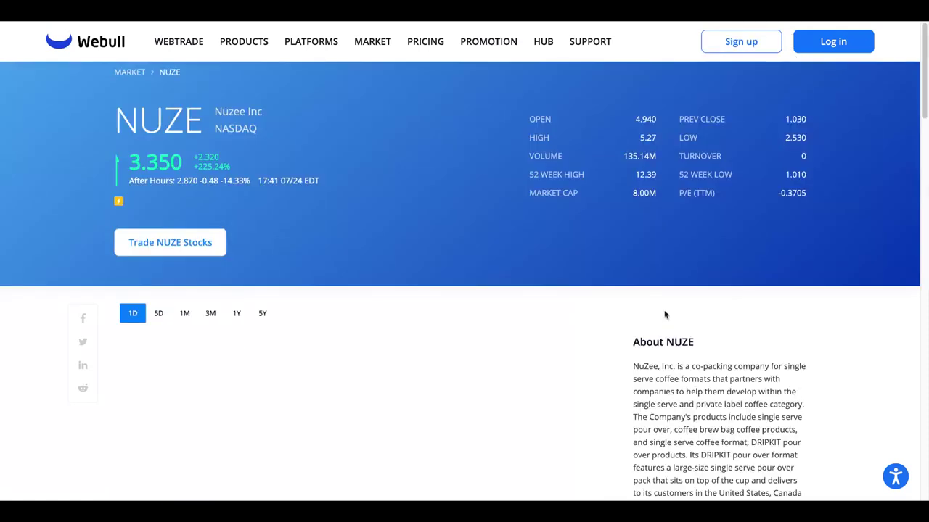
pyautogui.moveTo(685, 175); pyautogui.dragTo(718, 175)
pyautogui.click(823, 180)
pyautogui.doubleClick(641, 139)
pyautogui.click(624, 158)
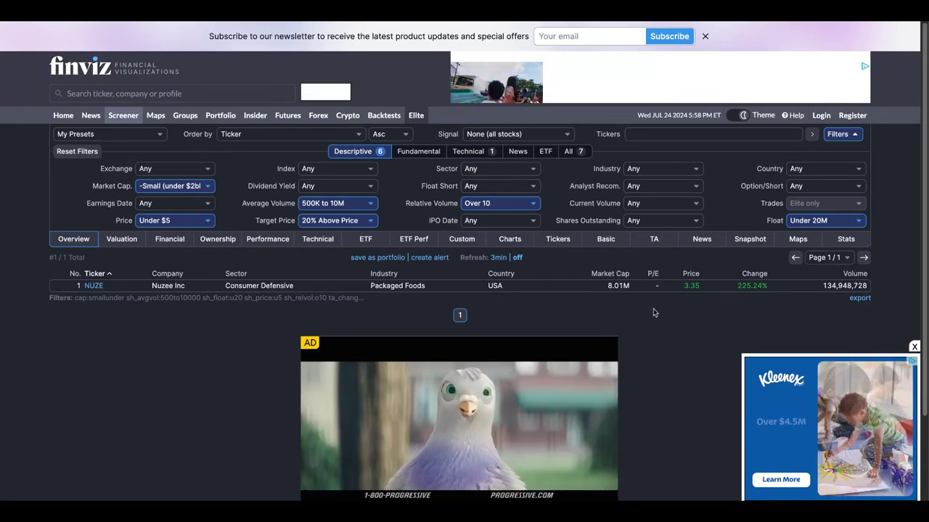
# Scroll the filtered Finviz screener results, which list only NUZE at 3.35, up 225.24%
pyautogui.scroll(-2, 653, 319)
pyautogui.scroll(2, 657, 316)
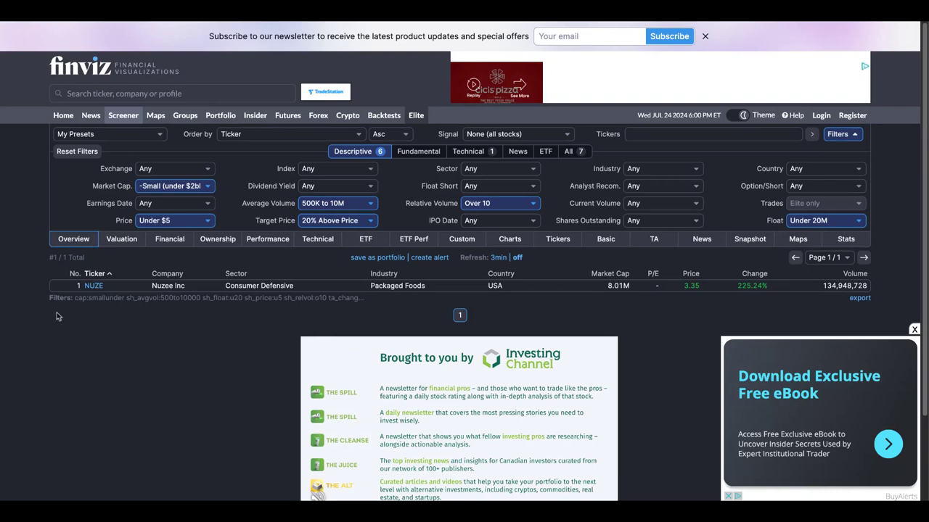
pyautogui.scroll(-2, 203, 366)
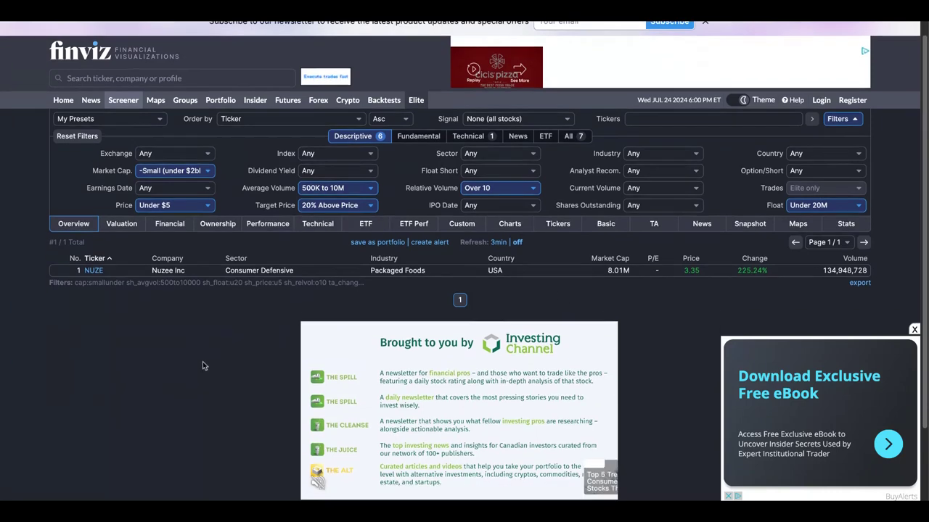
pyautogui.moveTo(94, 229)
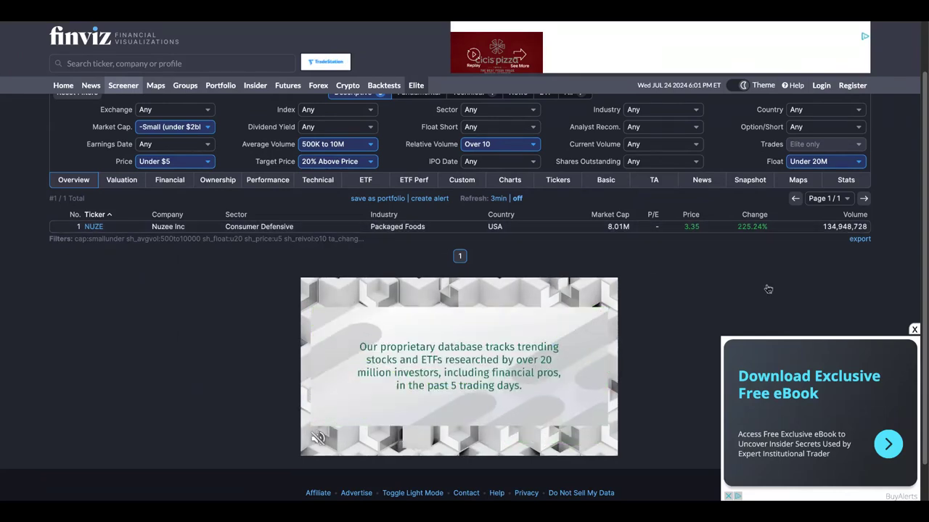
pyautogui.scroll(1, 733, 230)
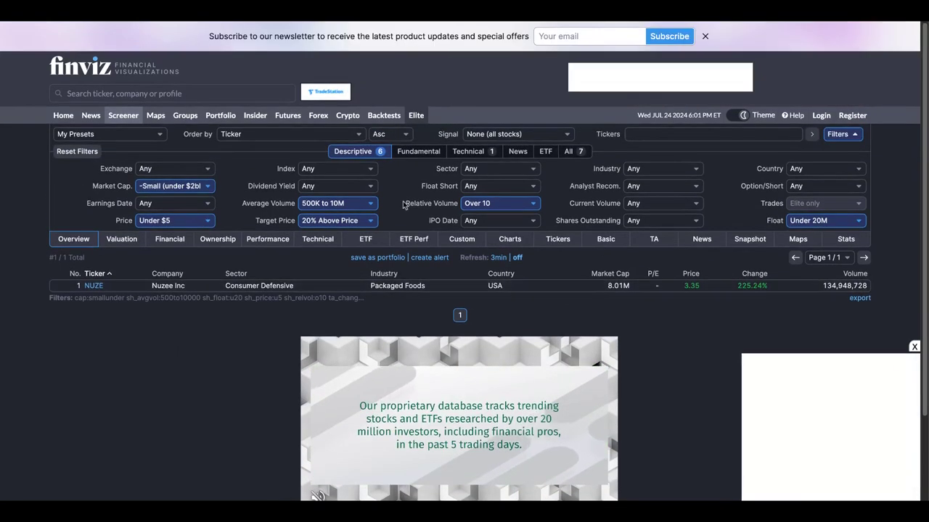
# Go to the Finviz home page and dismiss the blank ad covering the heat map
pyautogui.click(63, 117)
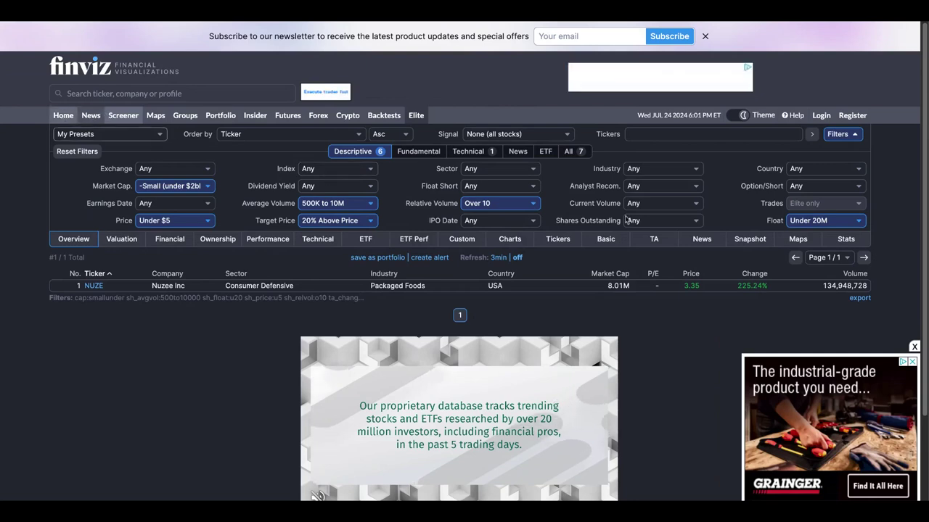
pyautogui.scroll(-5, 628, 317)
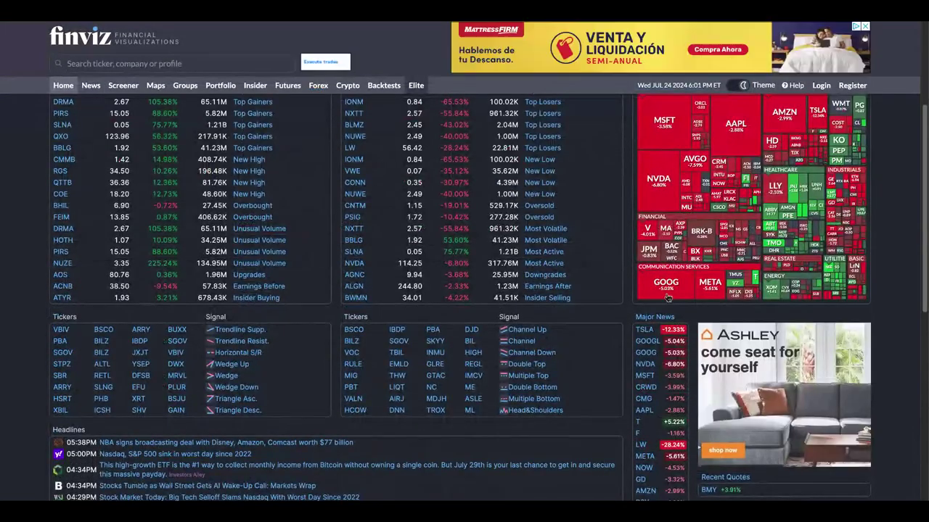
pyautogui.scroll(2, 761, 288)
pyautogui.scroll(-1, 793, 250)
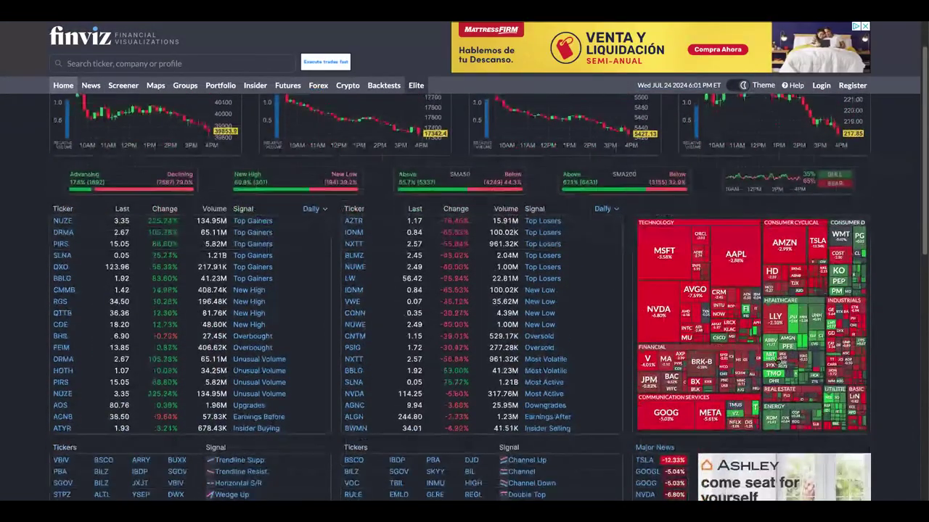
pyautogui.click(914, 348)
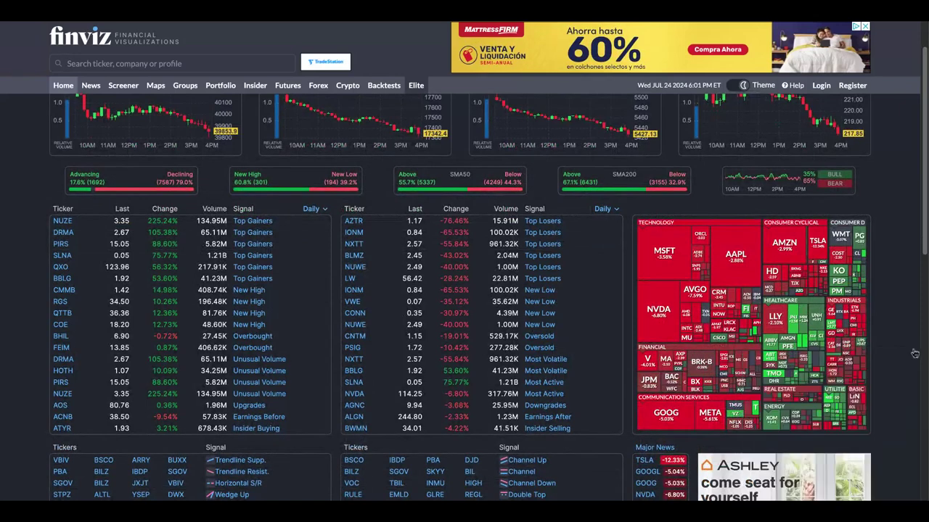
# Scroll through the index charts, gainers and losers tables, and sector heat map
pyautogui.scroll(-1, 772, 380)
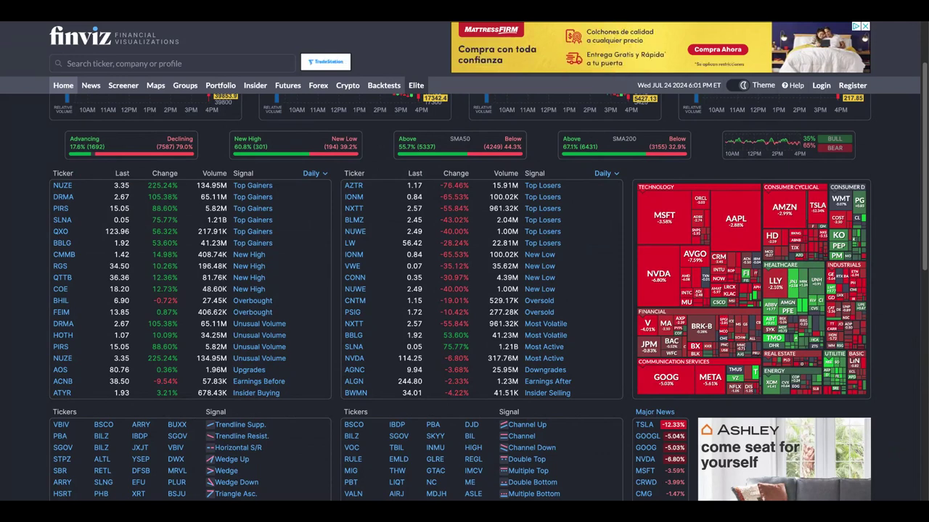
pyautogui.scroll(-1, 891, 357)
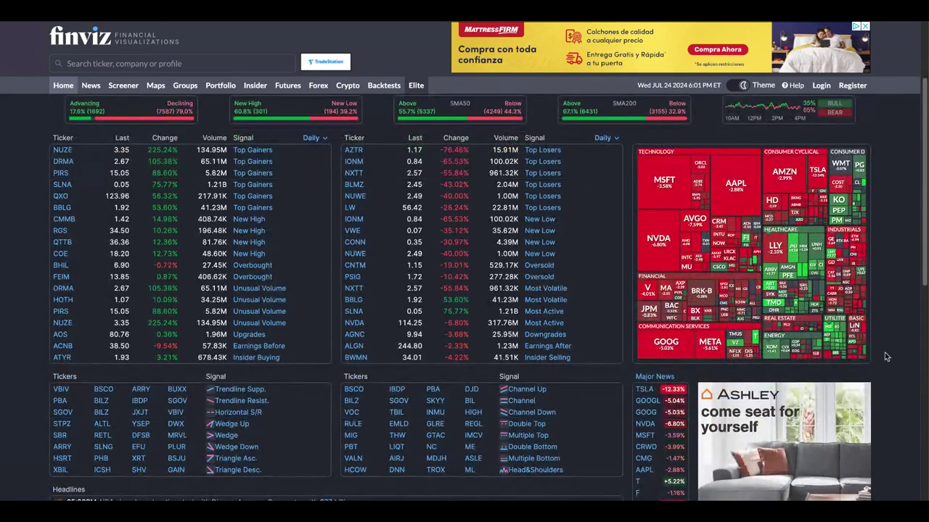
pyautogui.scroll(2, 429, 328)
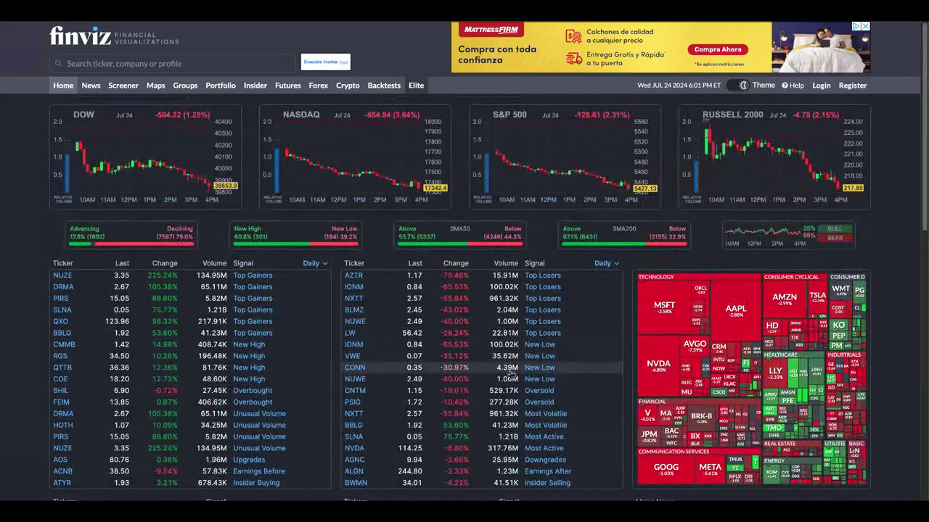
pyautogui.scroll(-3, 479, 356)
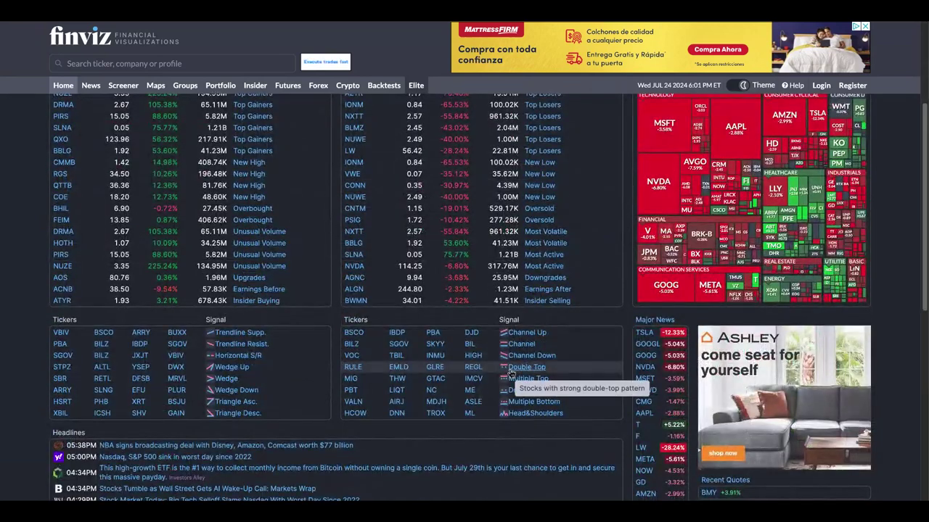
pyautogui.scroll(4, 510, 373)
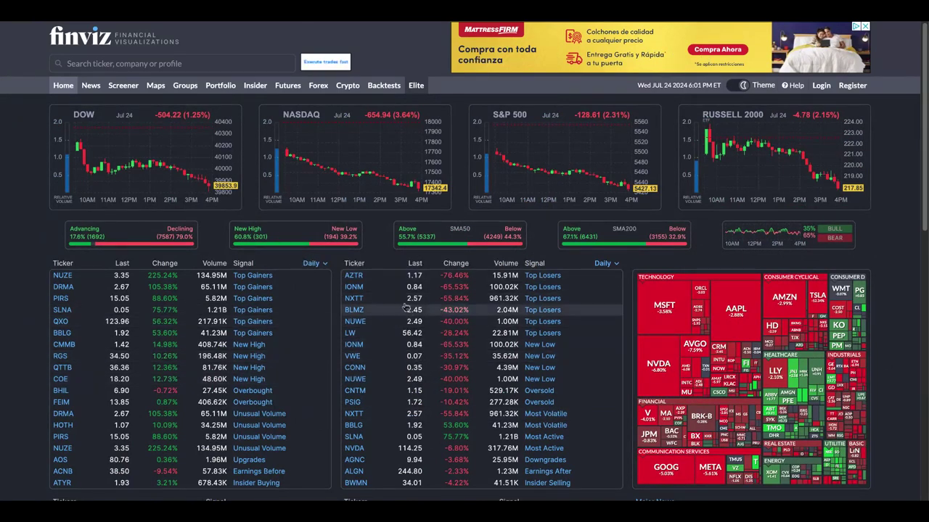
pyautogui.scroll(-1, 359, 312)
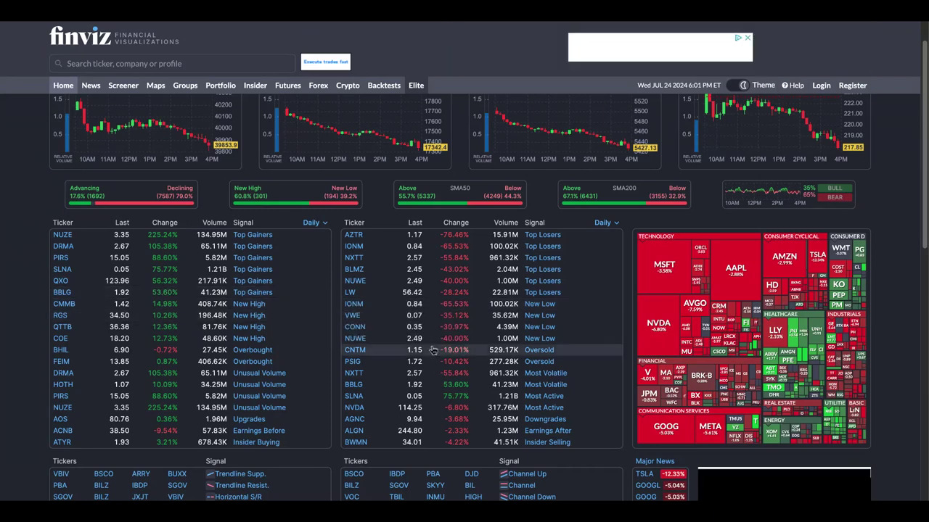
pyautogui.scroll(-1, 432, 350)
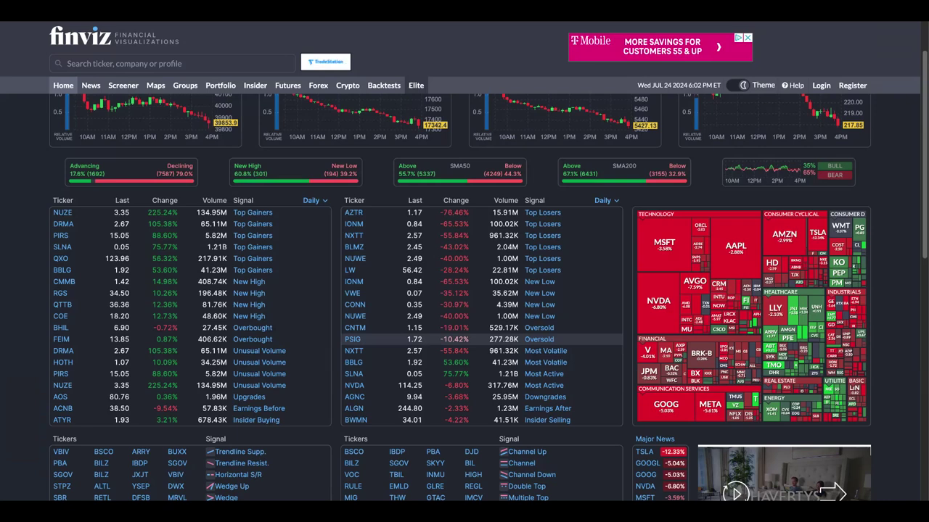
pyautogui.scroll(2, 223, 25)
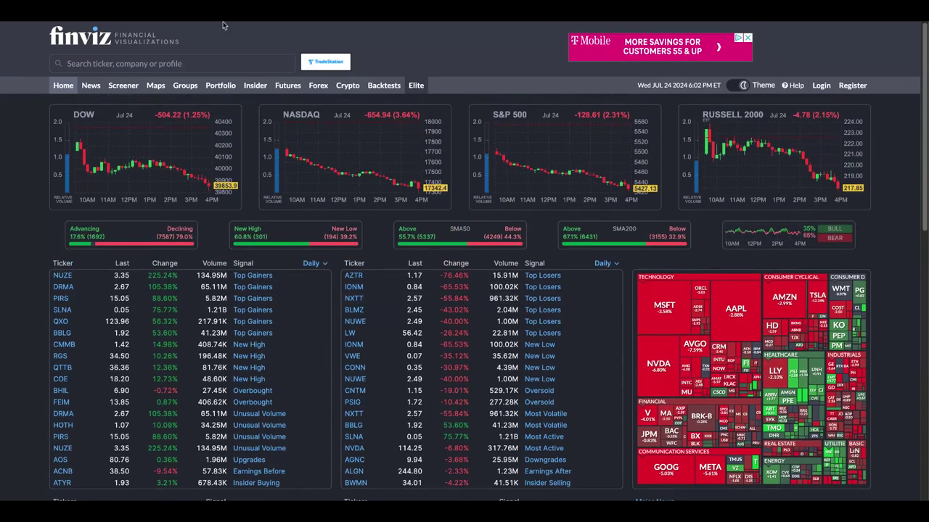